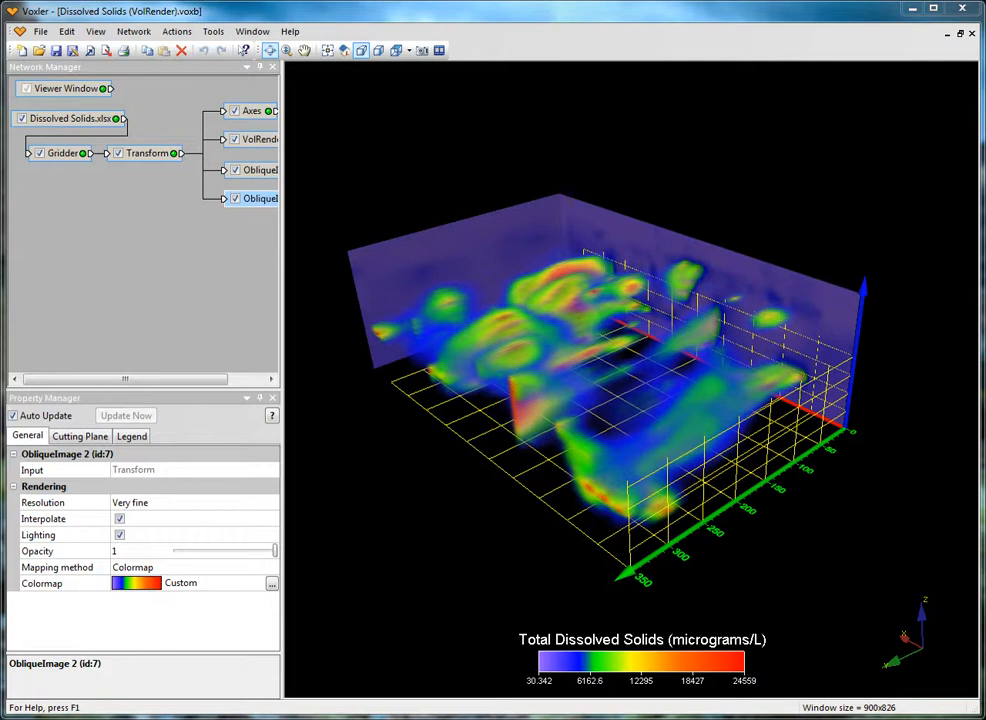
# Close the Dissolved Solids project and import GoldConcentration.dat as comma-delimited points with X, Y, Z columns and Gold Concentration as the single component.
pyautogui.click(40, 31)
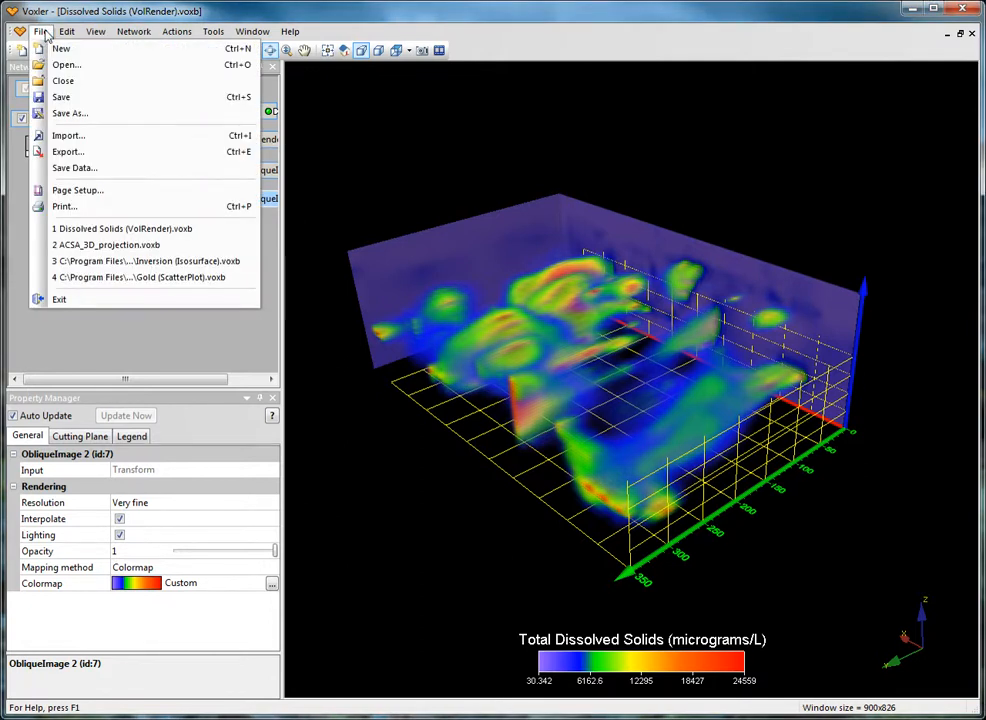
pyautogui.click(62, 81)
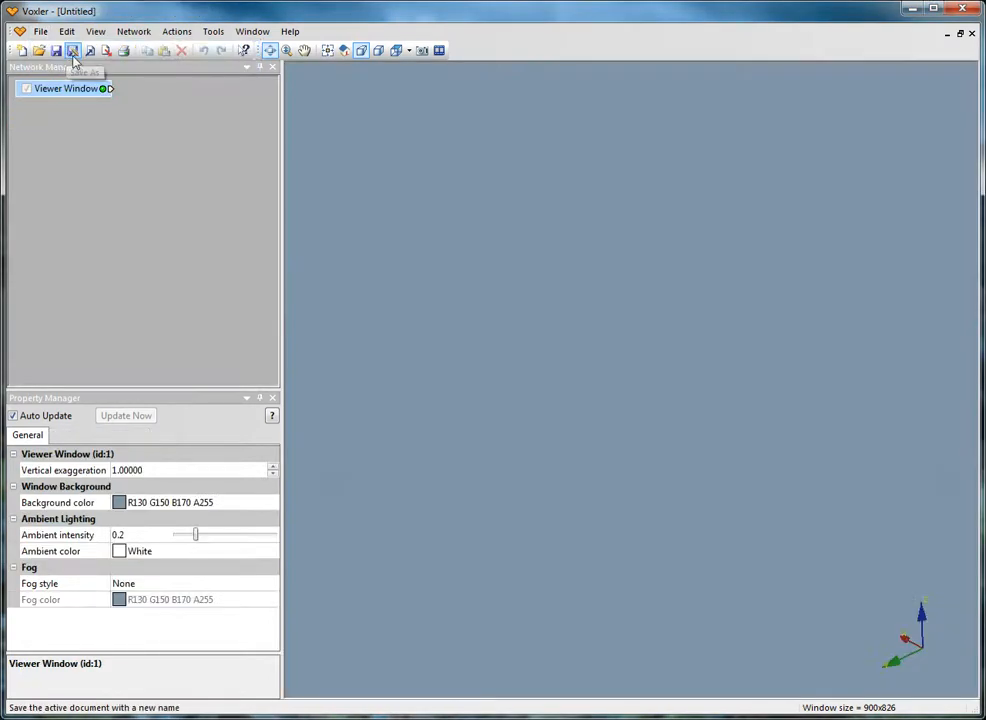
pyautogui.click(40, 32)
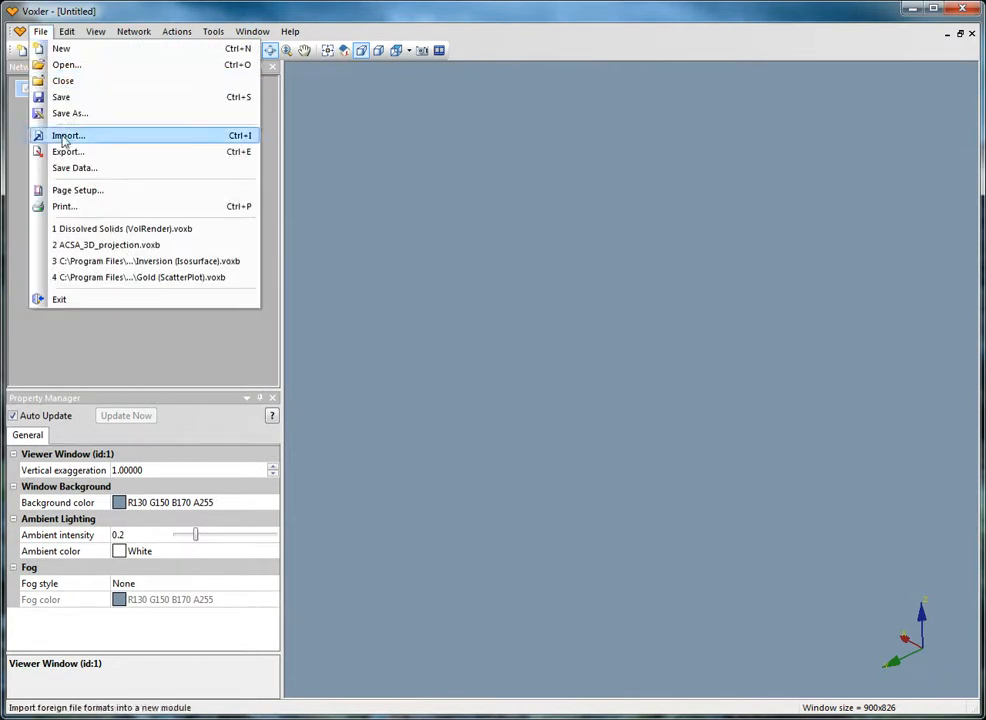
pyautogui.click(66, 134)
pyautogui.click(483, 467)
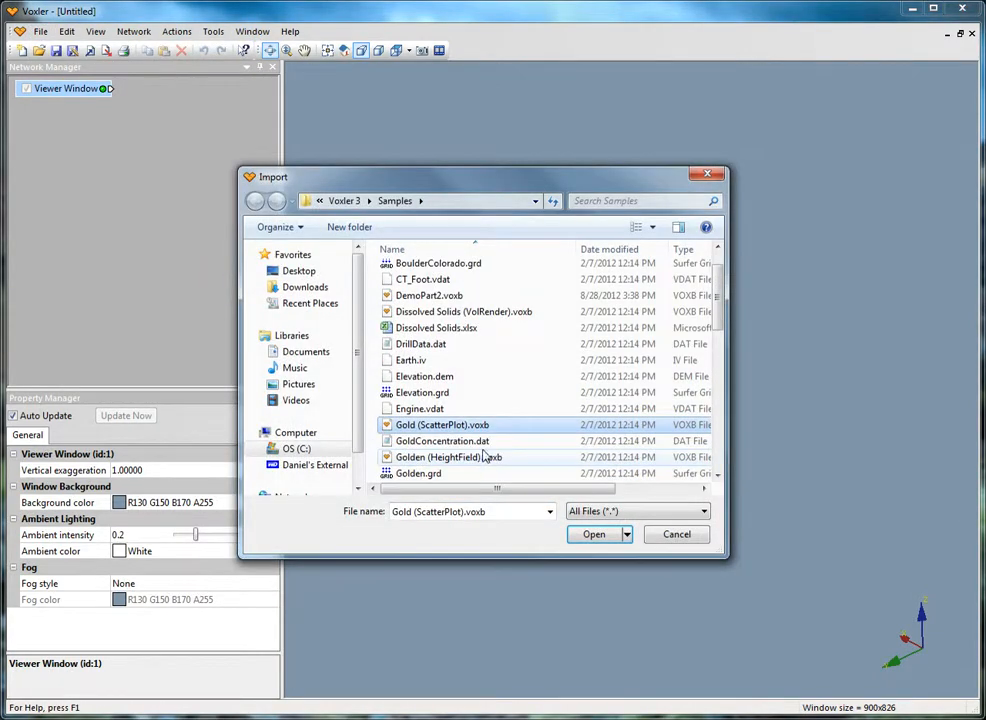
pyautogui.click(488, 459)
pyautogui.press('Up')
pyautogui.click(594, 534)
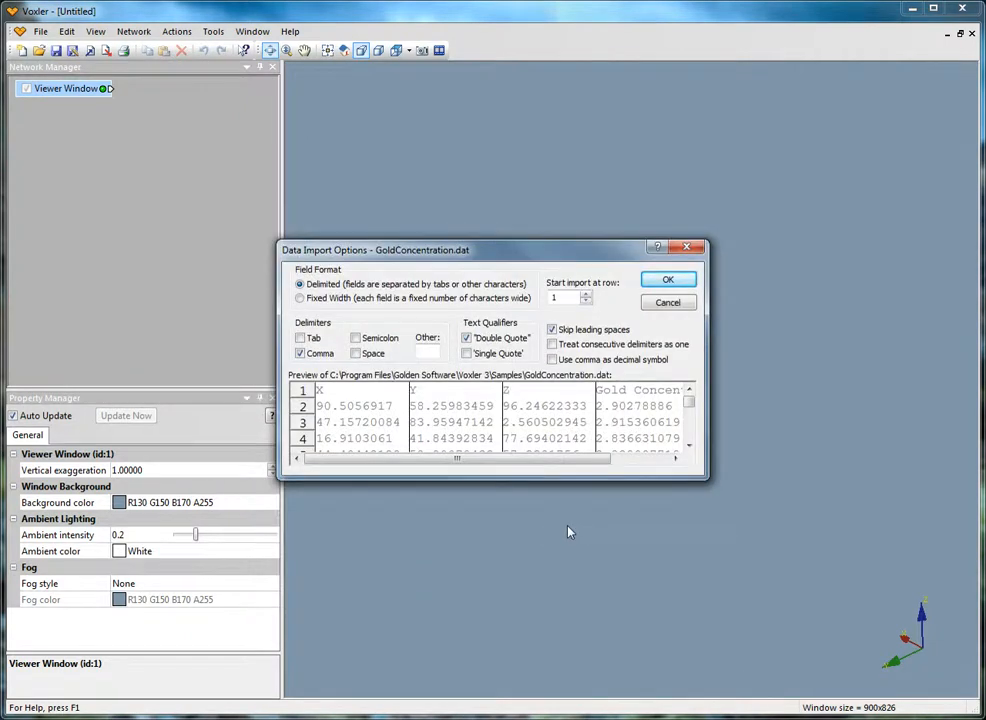
pyautogui.click(667, 281)
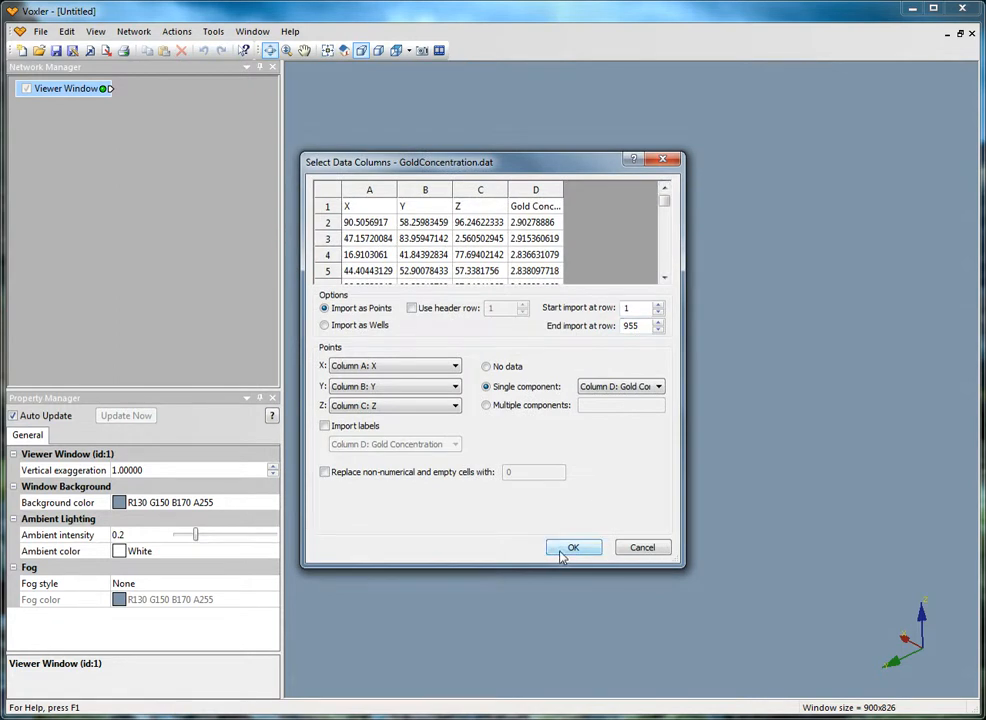
pyautogui.click(568, 548)
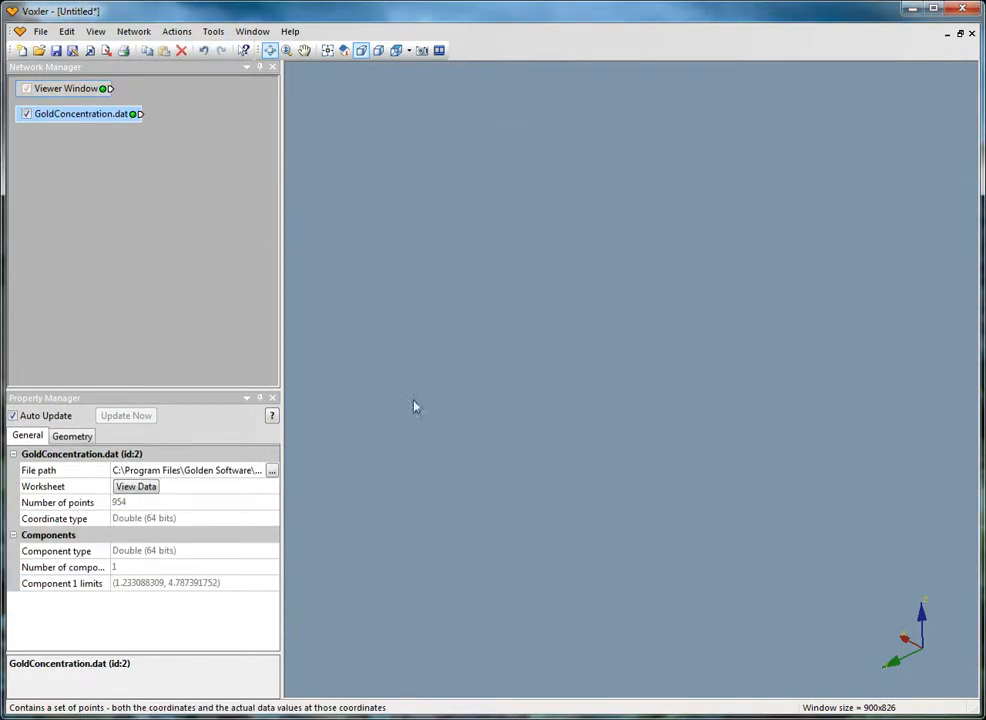
# Attach a Gridder module to GoldConcentration.dat and grid the points with the inverse distance method.
pyautogui.click(109, 116)
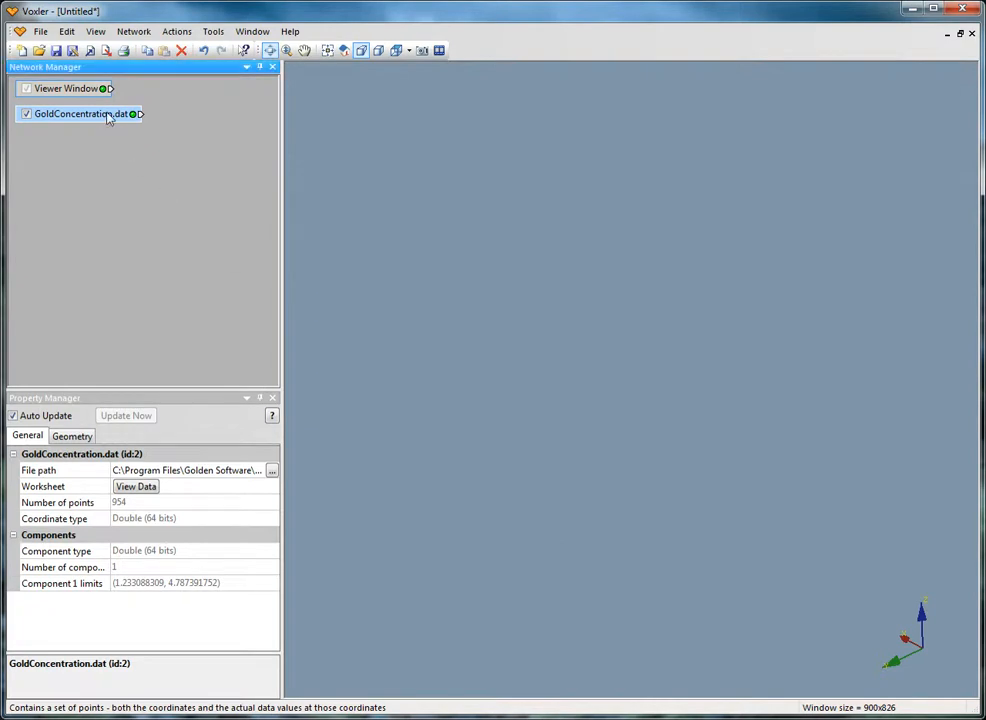
pyautogui.click(134, 31)
pyautogui.moveTo(175, 48)
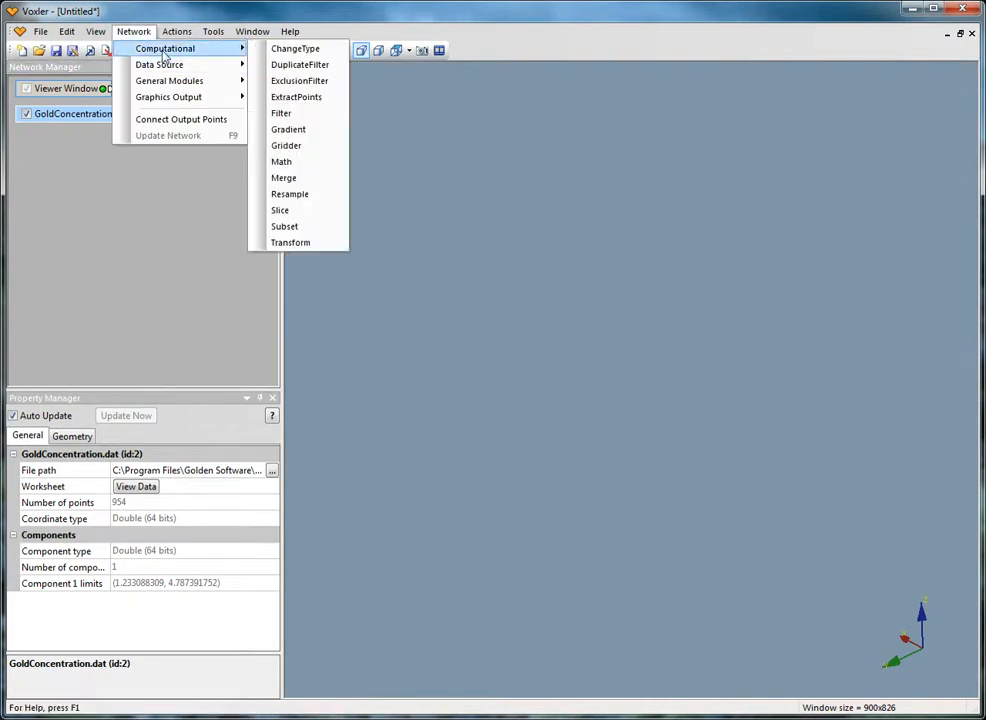
pyautogui.click(303, 147)
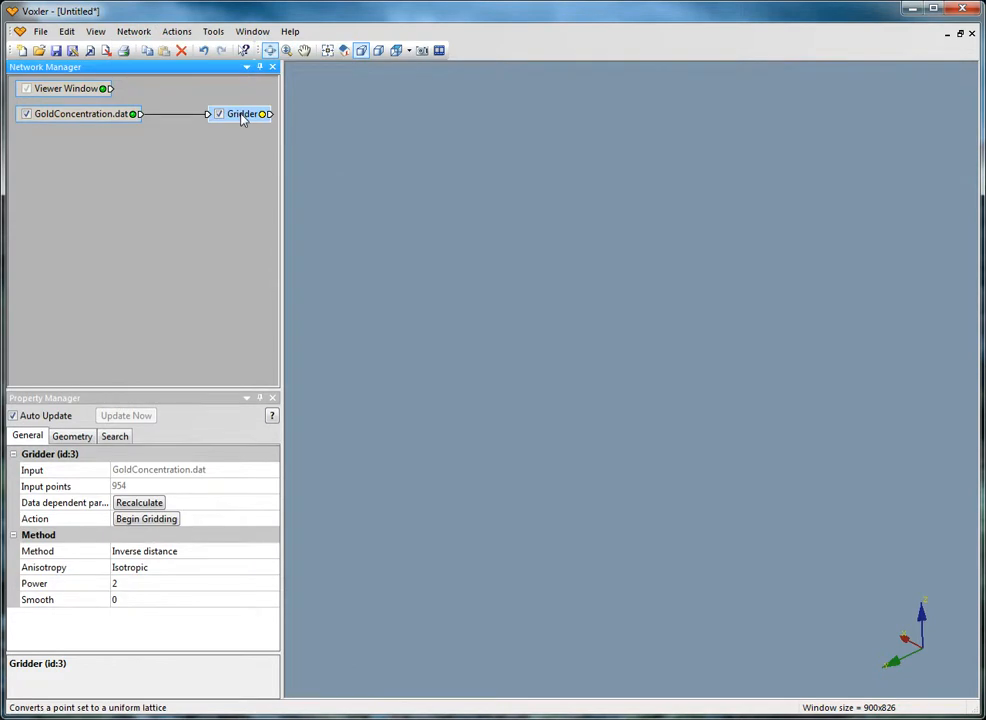
pyautogui.click(170, 521)
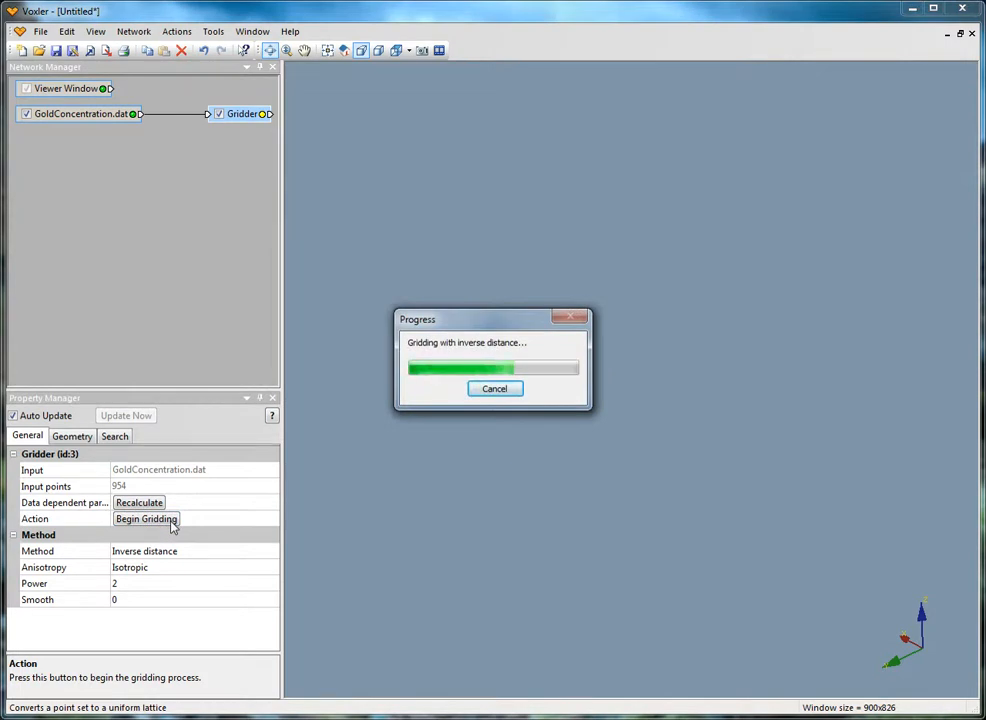
# Attach a VolRender module to the Gridder output and inspect the rendered volume from several sides.
pyautogui.click(133, 32)
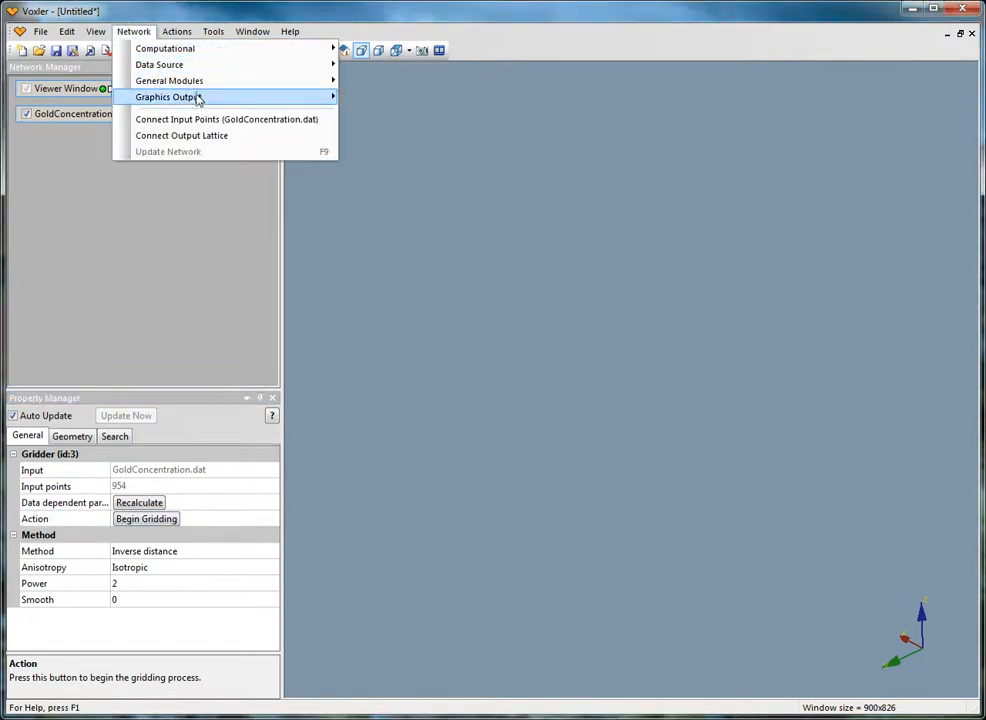
pyautogui.moveTo(198, 97)
pyautogui.click(390, 324)
pyautogui.moveTo(390, 326); pyautogui.dragTo(711, 359)
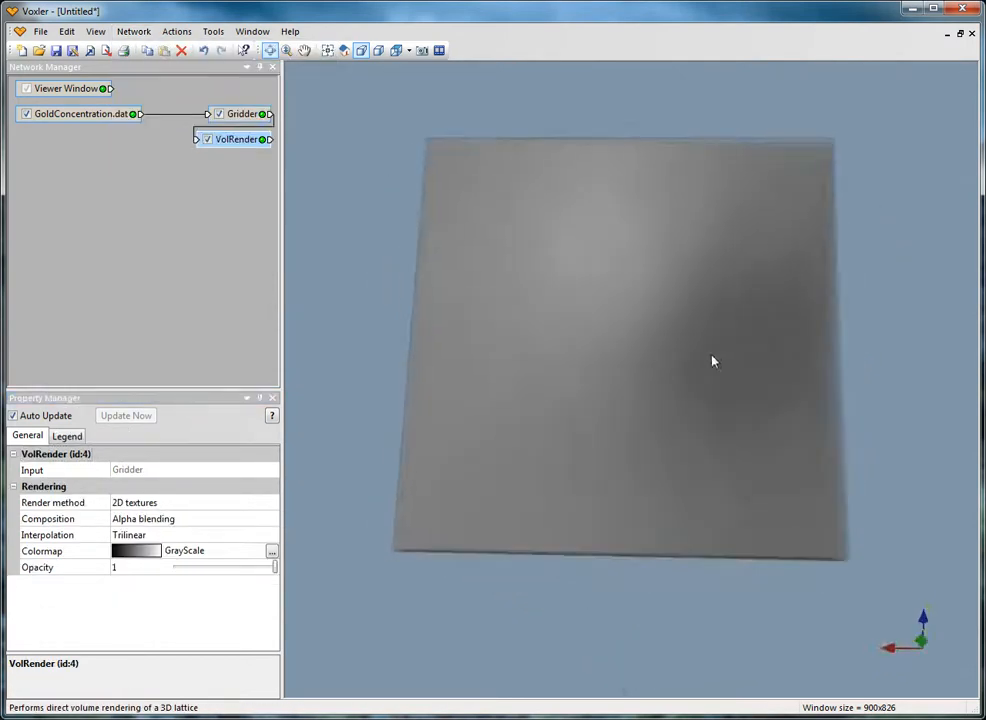
pyautogui.moveTo(712, 299); pyautogui.dragTo(838, 548)
pyautogui.click(229, 146)
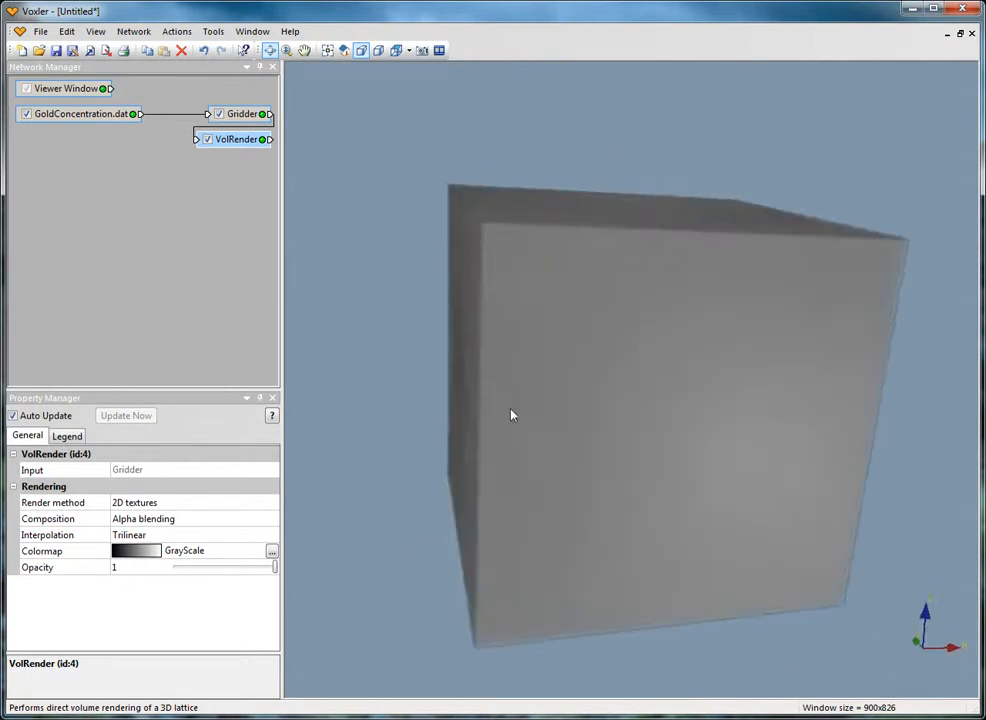
pyautogui.moveTo(544, 432); pyautogui.dragTo(518, 451)
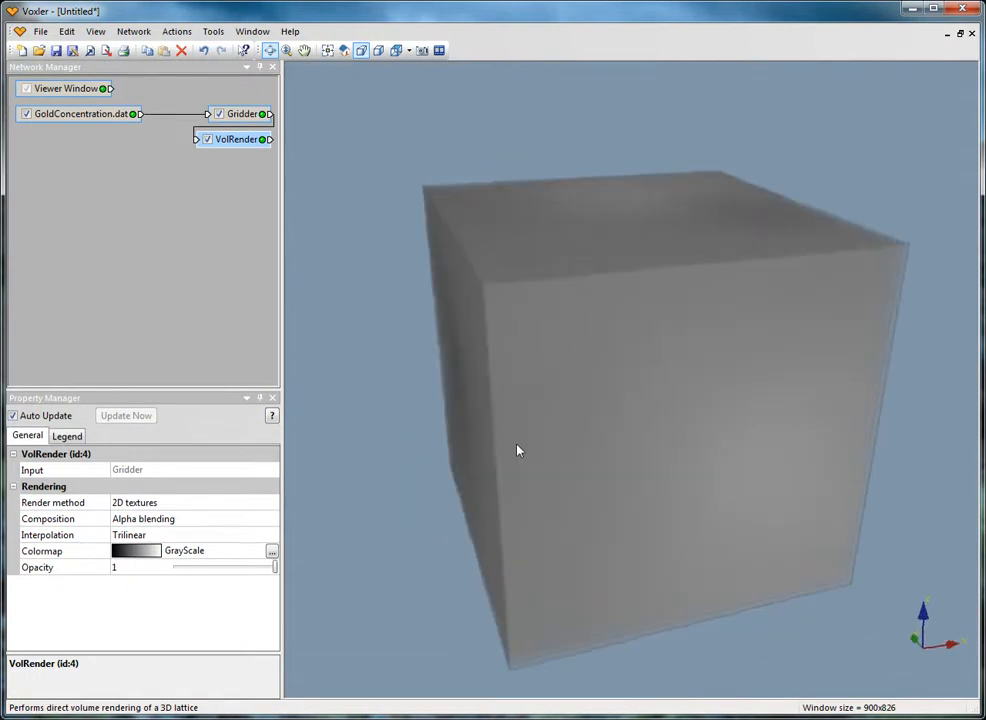
# Review the VolRender module's render method choices, keeping 2D textures.
pyautogui.click(213, 469)
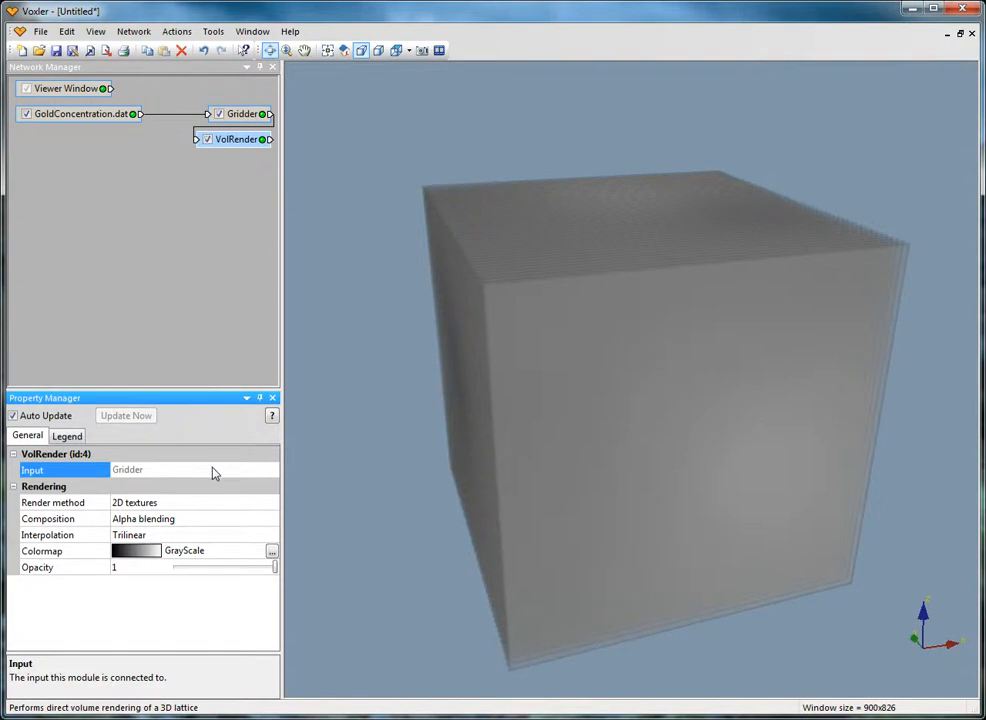
pyautogui.click(244, 504)
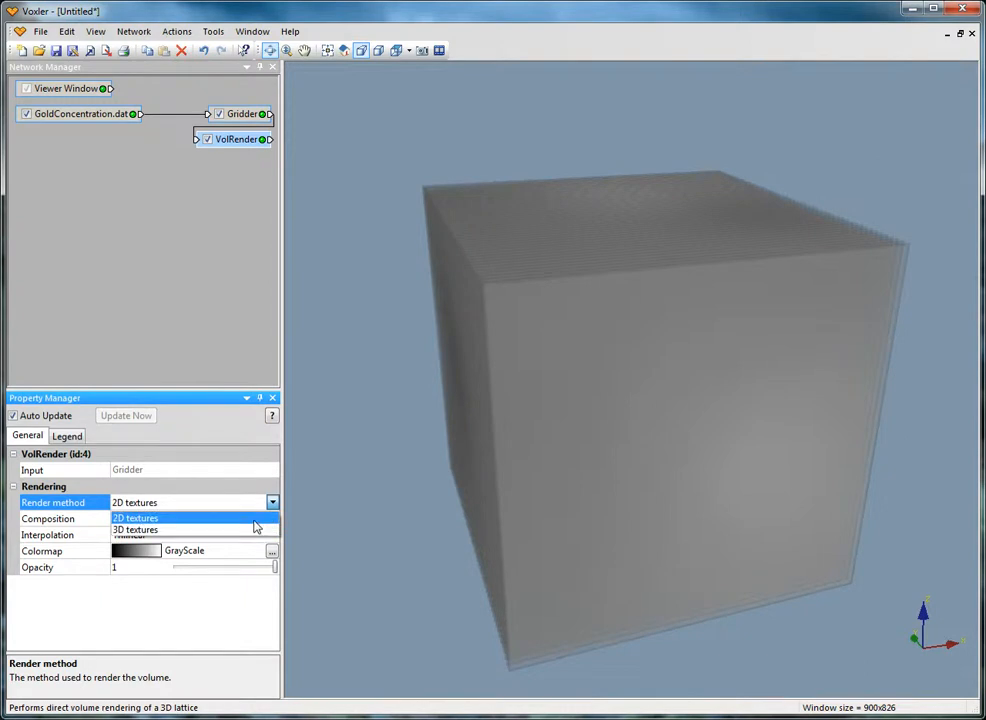
pyautogui.click(256, 518)
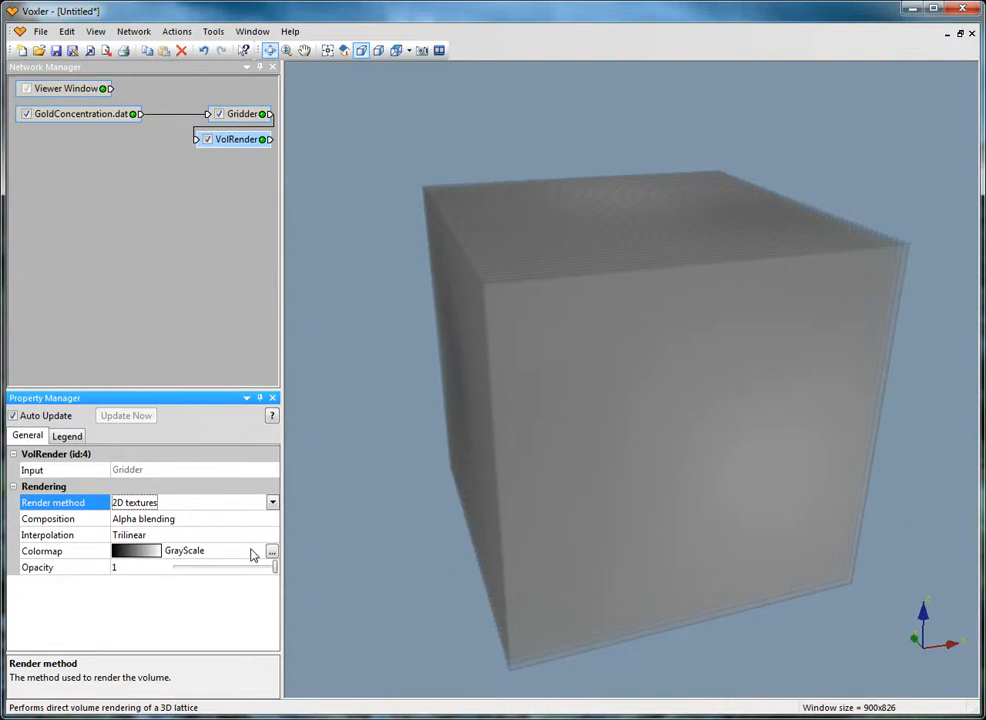
# Apply the ChromaDepth colormap to the volume render.
pyautogui.click(253, 556)
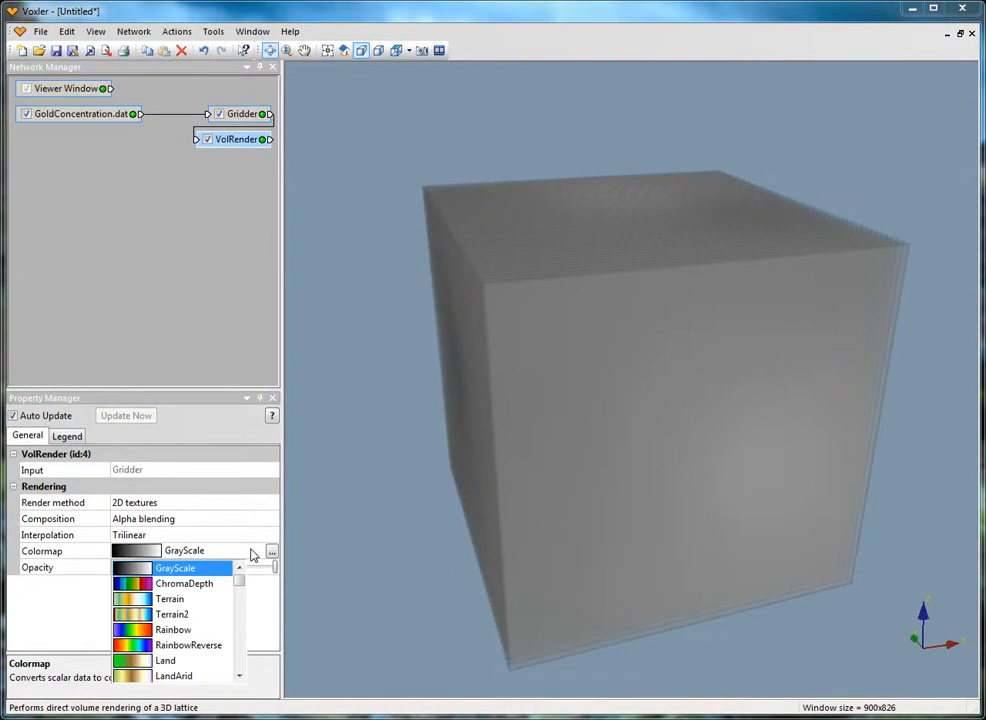
pyautogui.moveTo(239, 578); pyautogui.dragTo(213, 589)
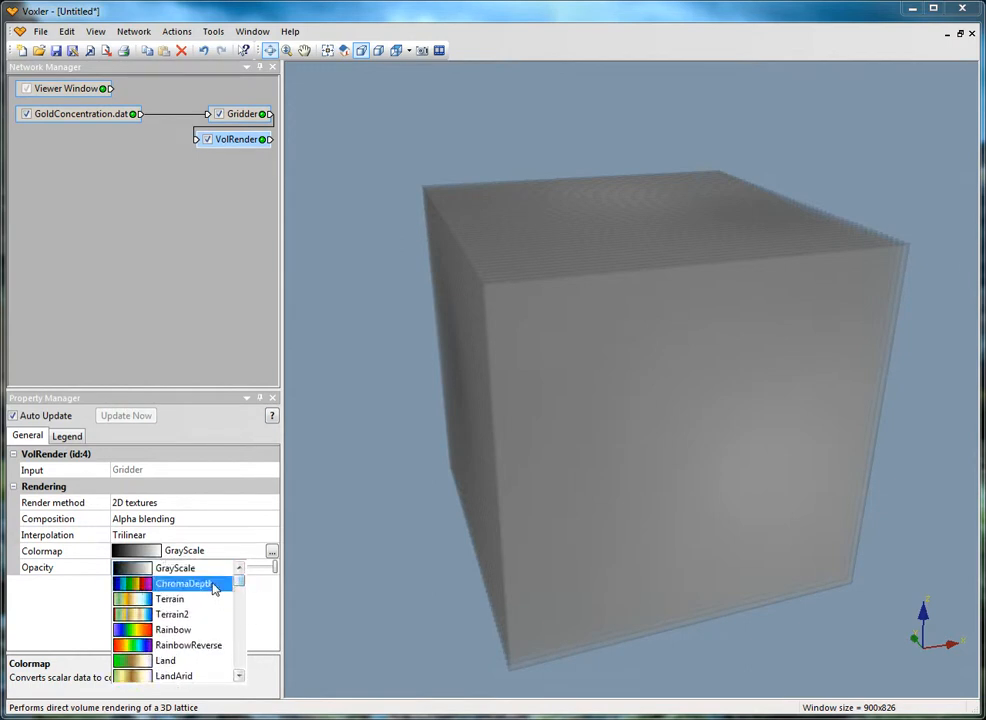
pyautogui.click(213, 589)
pyautogui.moveTo(486, 528); pyautogui.dragTo(529, 524)
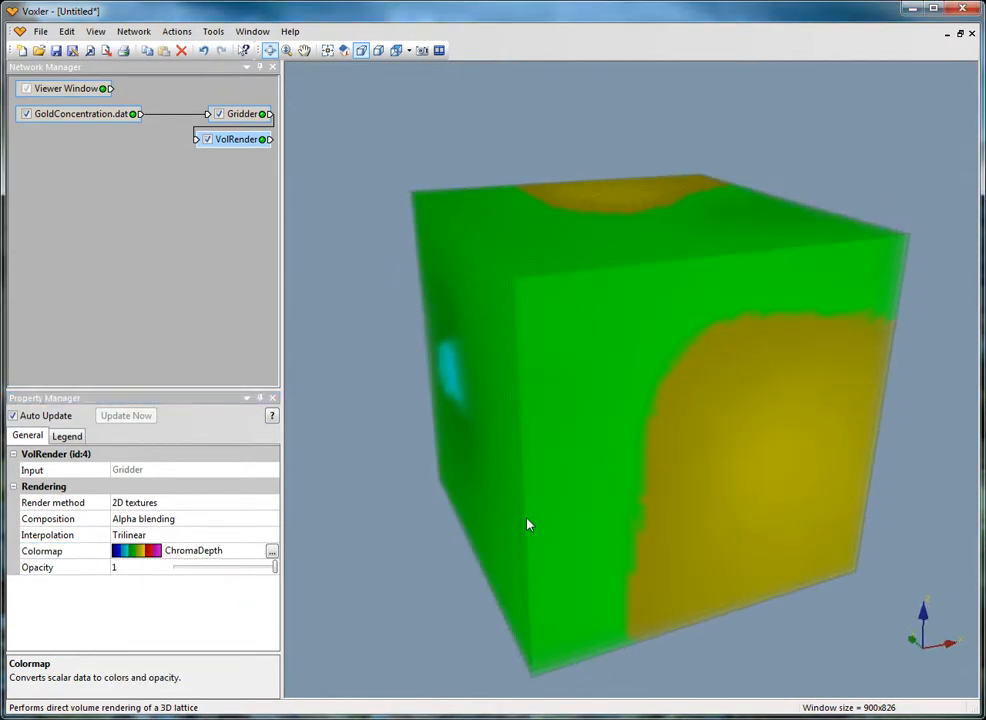
# Examine the opacity and color mapping of the ChromaDepth colormap in the Colormap Editor without changing it.
pyautogui.click(273, 551)
pyautogui.moveTo(258, 449); pyautogui.dragTo(383, 378)
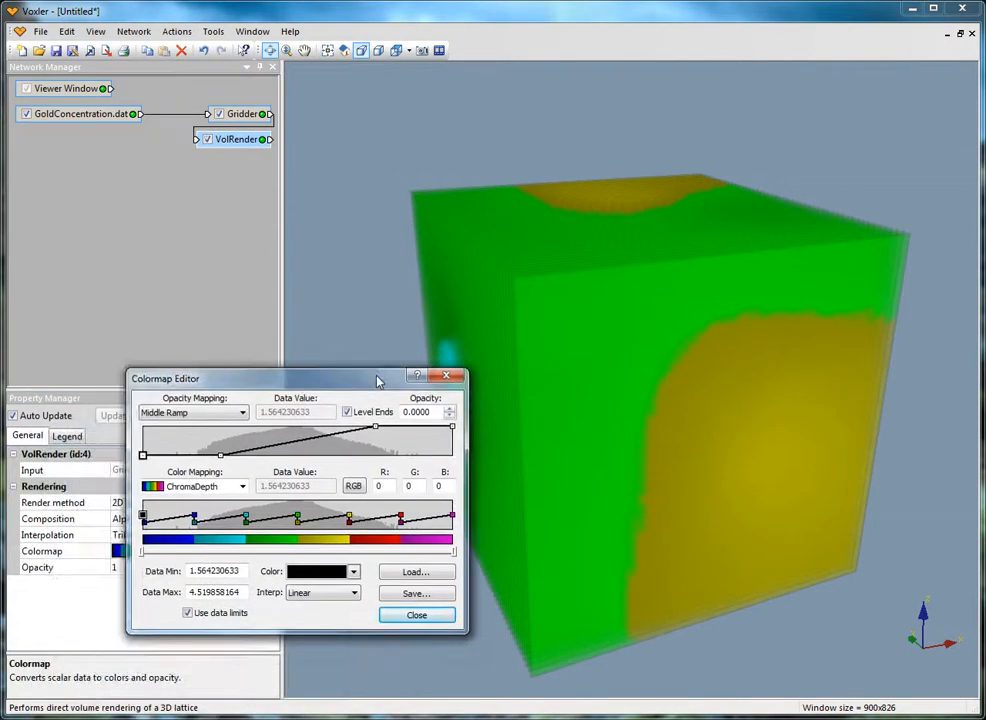
pyautogui.click(412, 615)
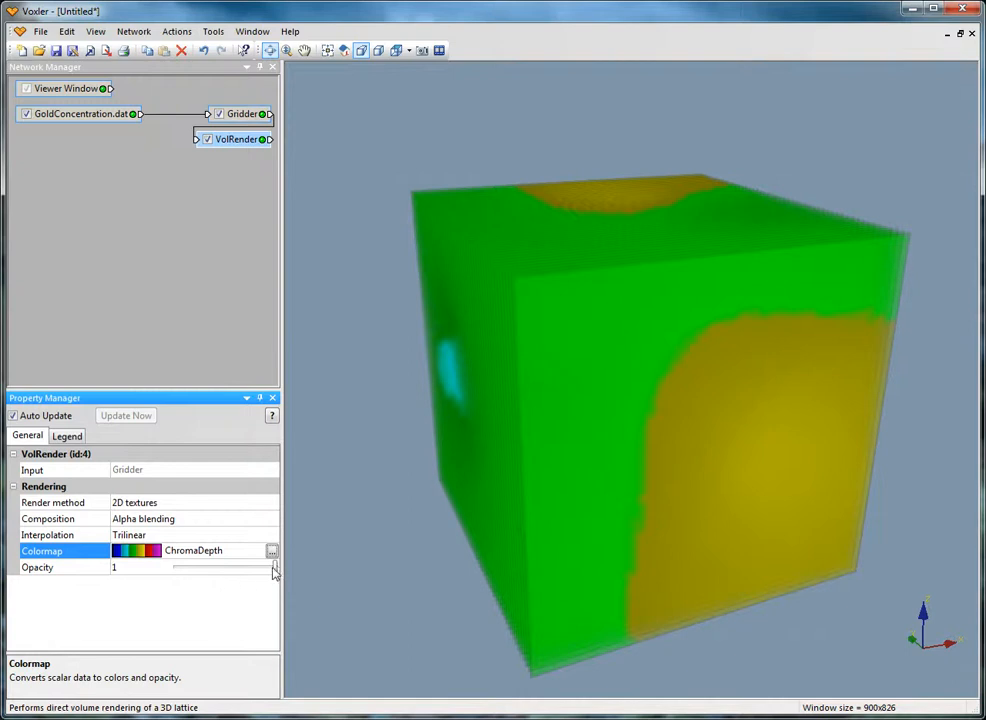
# Try lower opacities for the volume render, including 0.5, and restore the opacity to 1.
pyautogui.moveTo(276, 572); pyautogui.dragTo(241, 572)
pyautogui.doubleClick(145, 568)
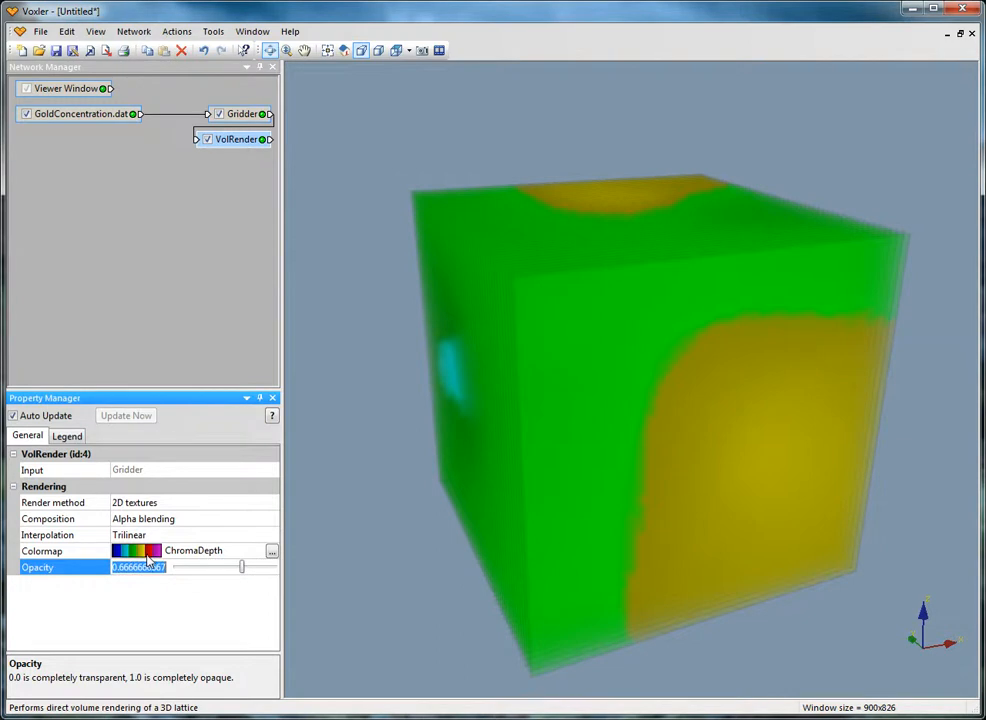
pyautogui.press('BackSpace')
pyautogui.write('.0.5')
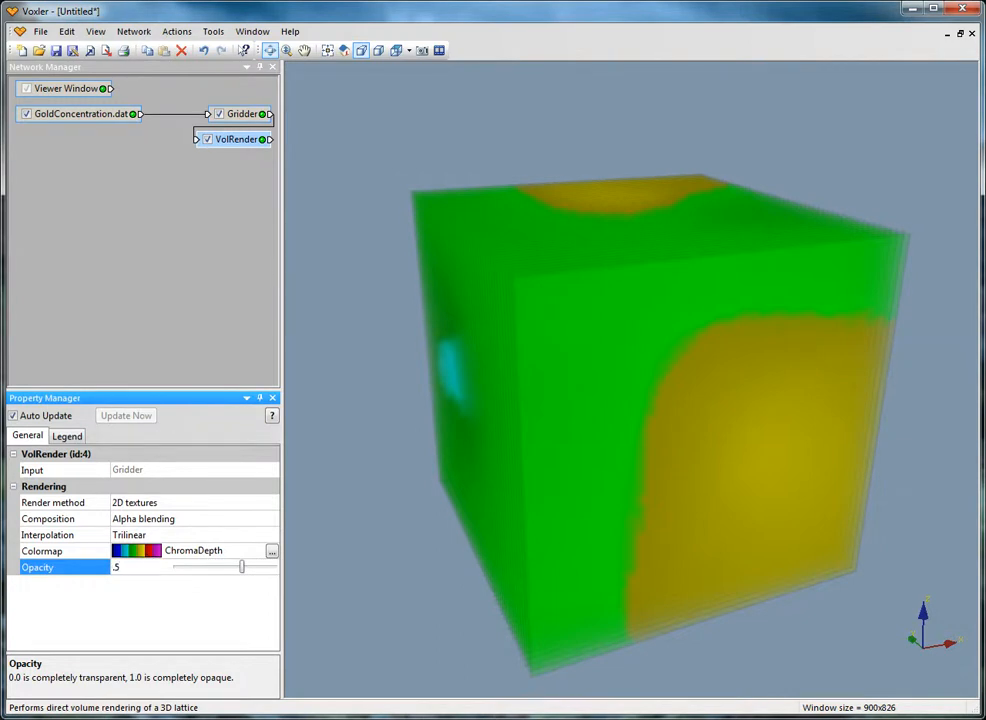
pyautogui.press('Return')
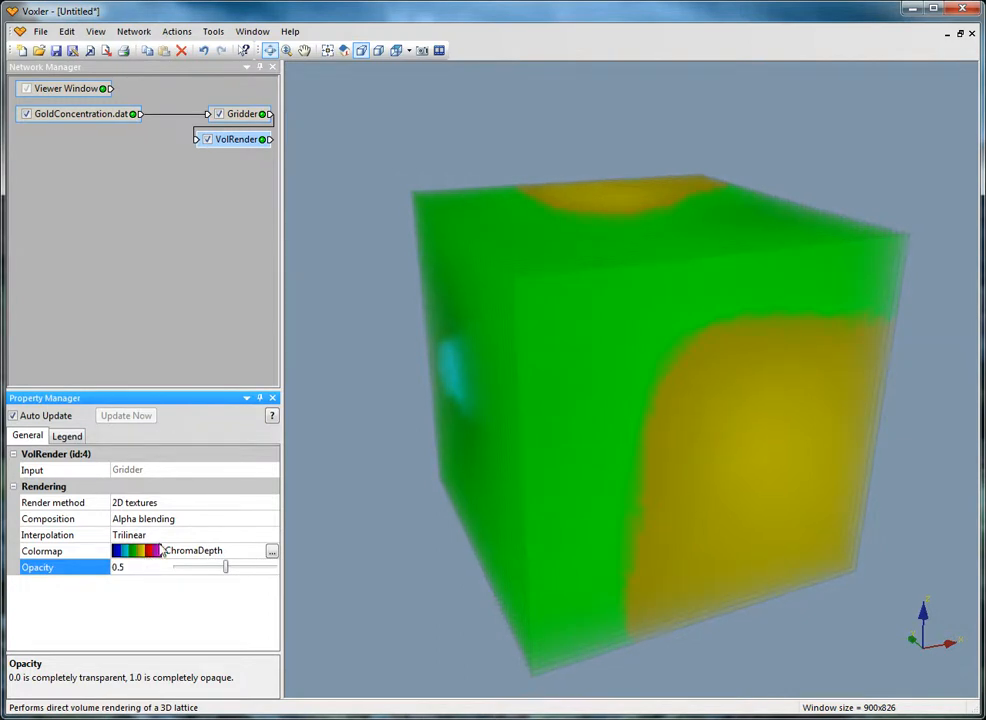
pyautogui.moveTo(226, 570); pyautogui.dragTo(277, 568)
# Try the Maximum intensity and Sum intensity compositions on the volume render and return to Alpha blending.
pyautogui.click(228, 520)
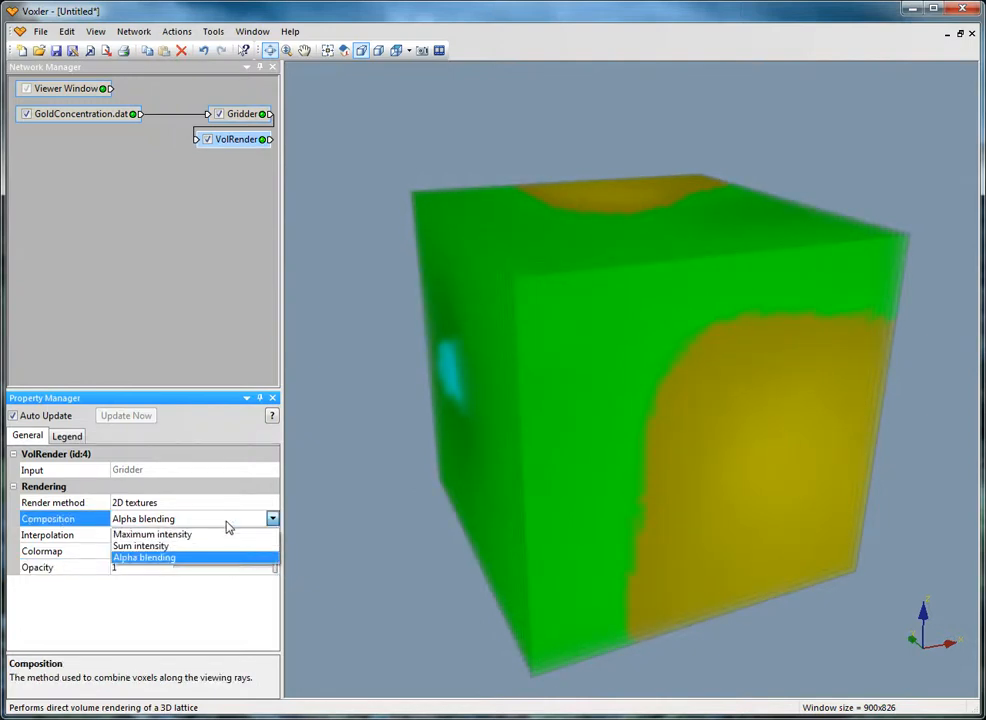
pyautogui.click(220, 535)
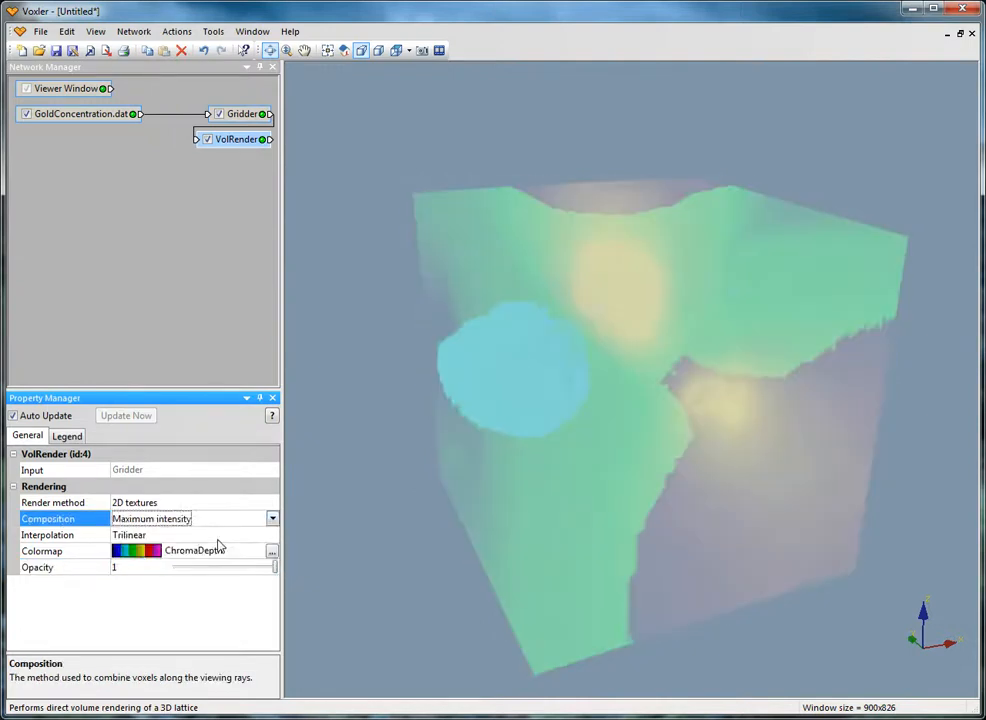
pyautogui.moveTo(570, 559); pyautogui.dragTo(741, 359)
pyautogui.click(271, 518)
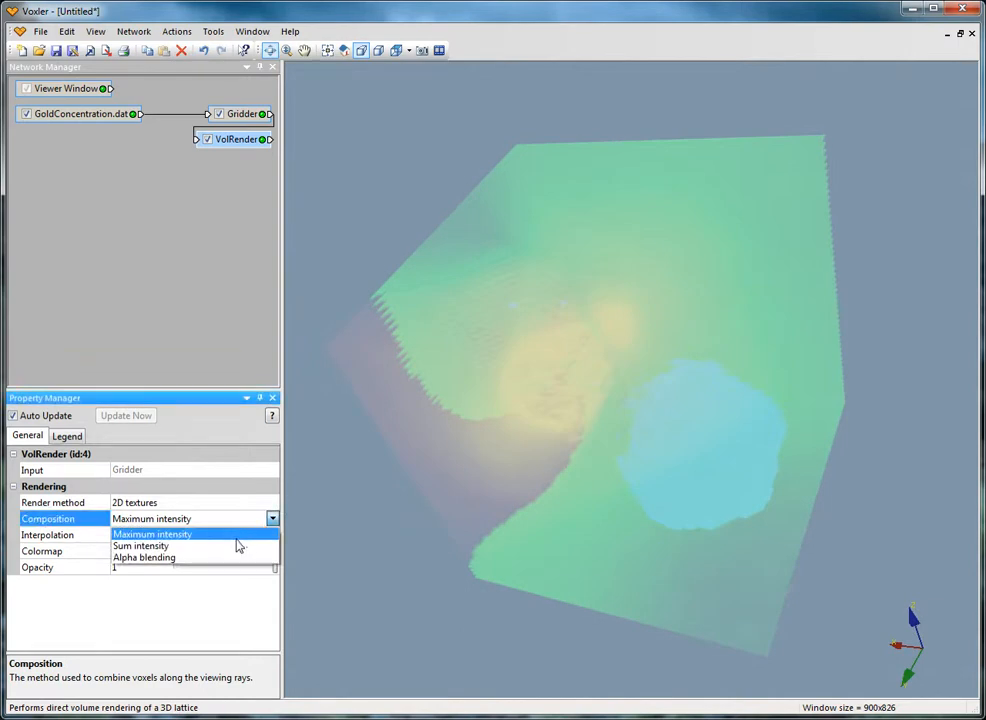
pyautogui.click(240, 544)
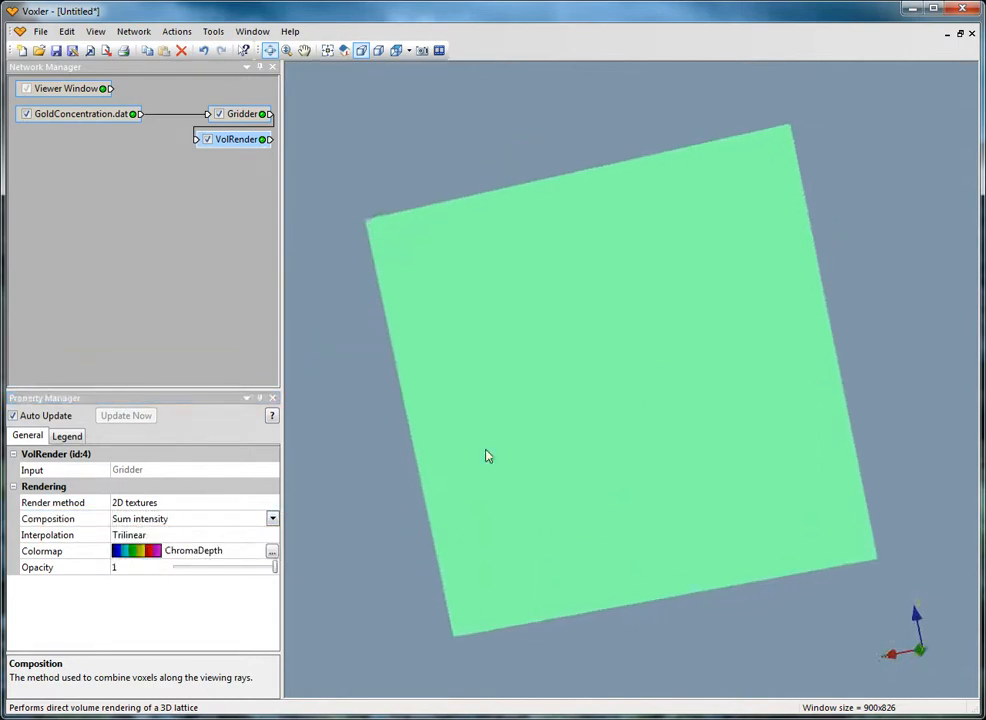
pyautogui.click(187, 520)
pyautogui.click(184, 565)
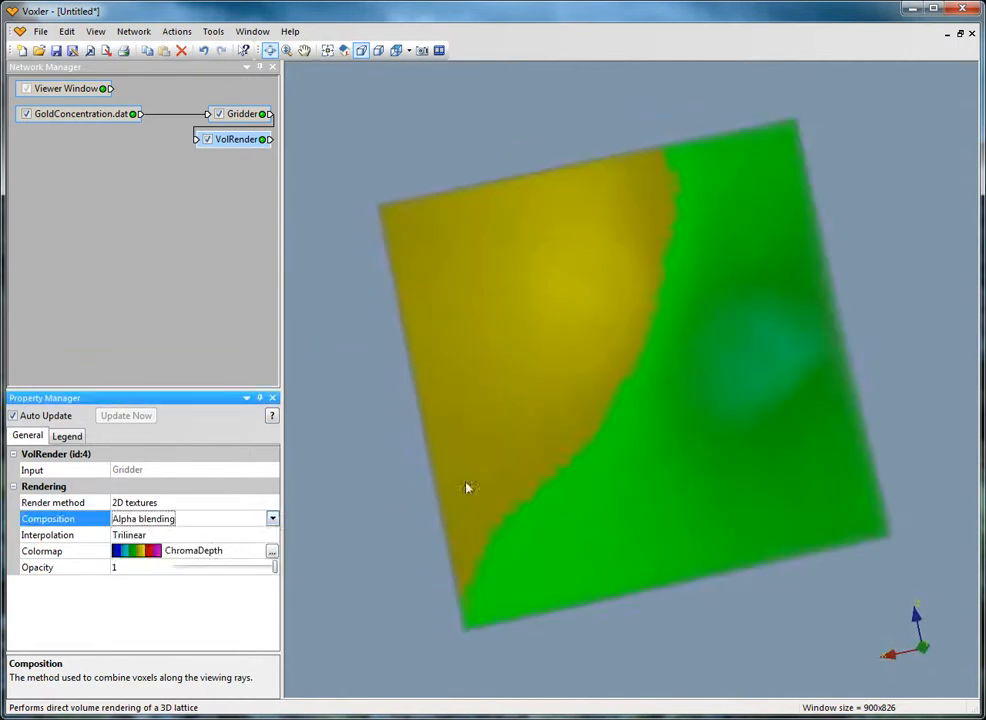
pyautogui.moveTo(577, 475); pyautogui.dragTo(691, 540)
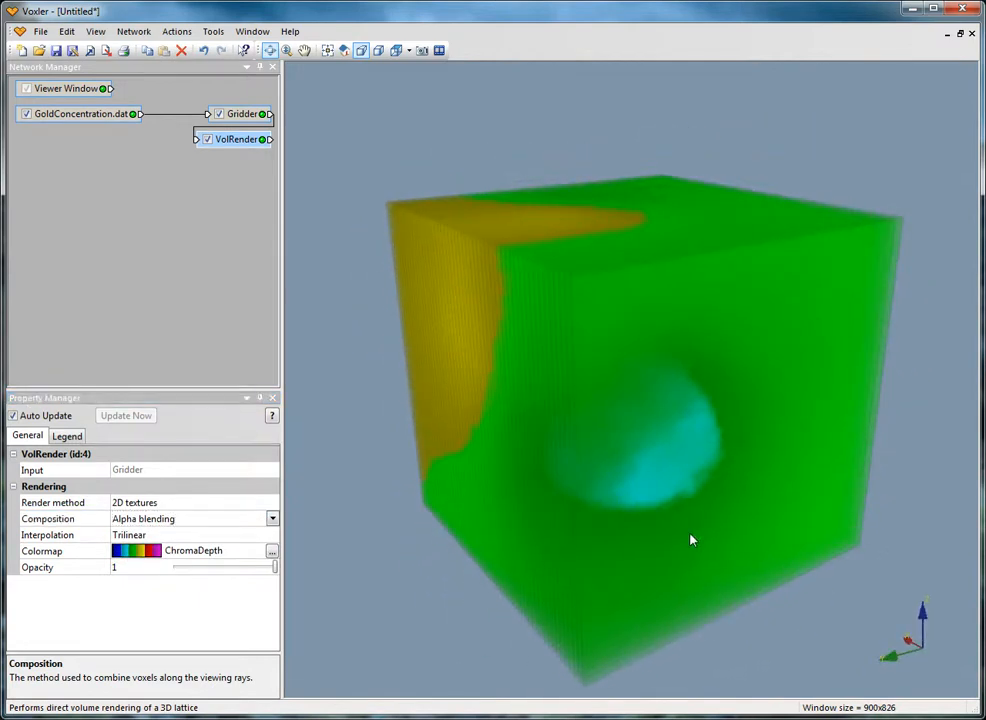
# Try Nearest neighbor interpolation on the volume render, compare it from several angles, and return to Trilinear.
pyautogui.click(176, 537)
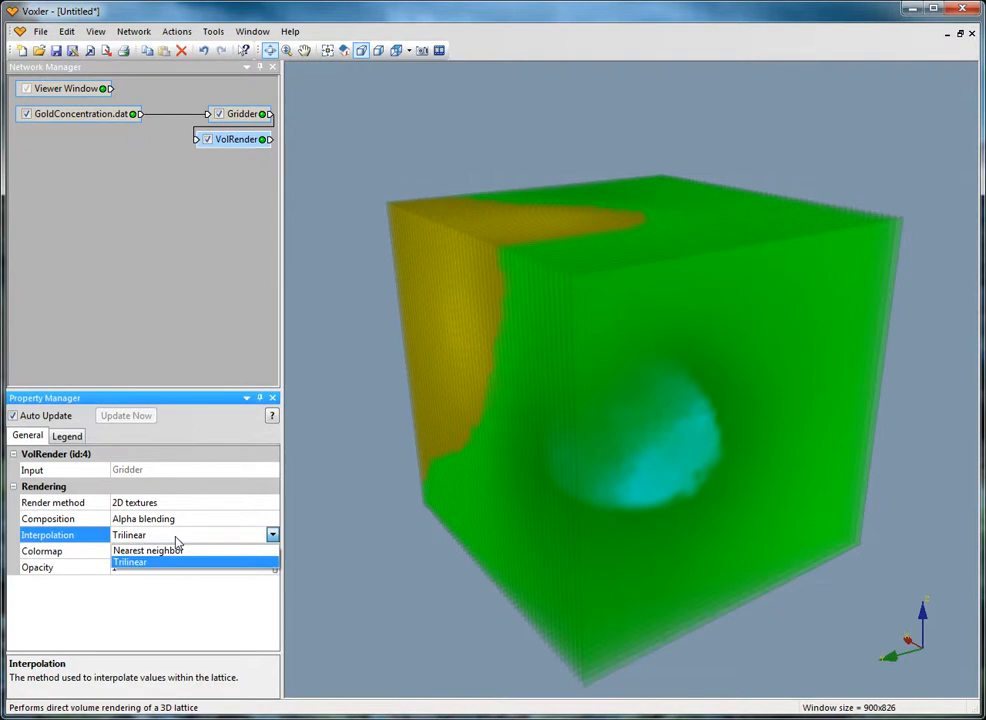
pyautogui.click(167, 549)
pyautogui.moveTo(438, 480); pyautogui.dragTo(757, 205)
pyautogui.moveTo(456, 418); pyautogui.dragTo(534, 274)
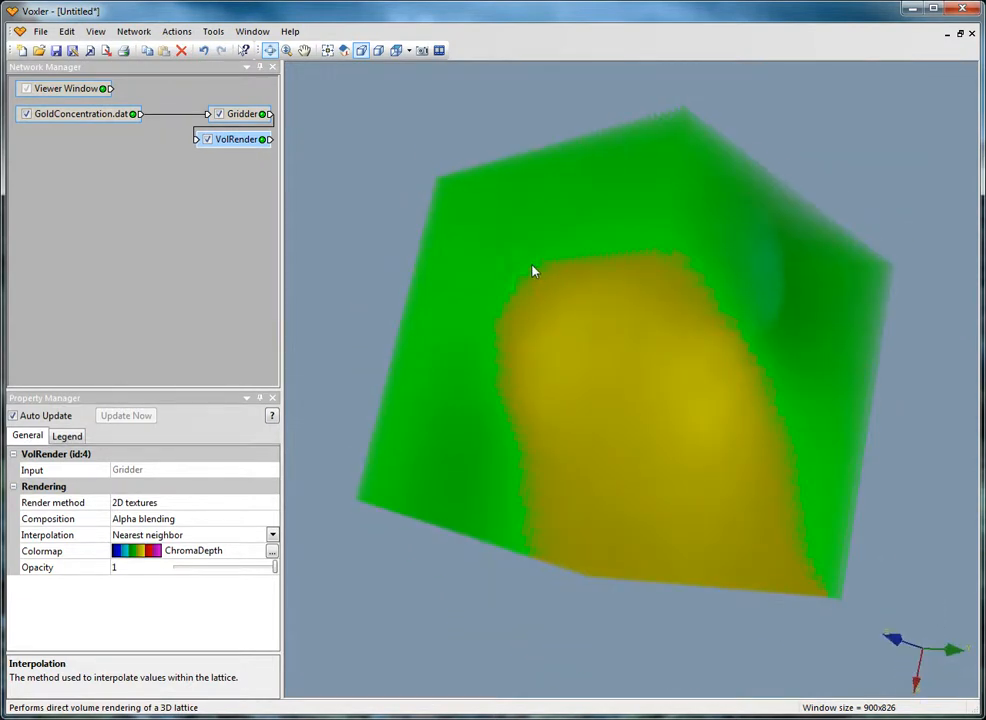
pyautogui.moveTo(596, 497); pyautogui.dragTo(550, 566)
pyautogui.click(217, 540)
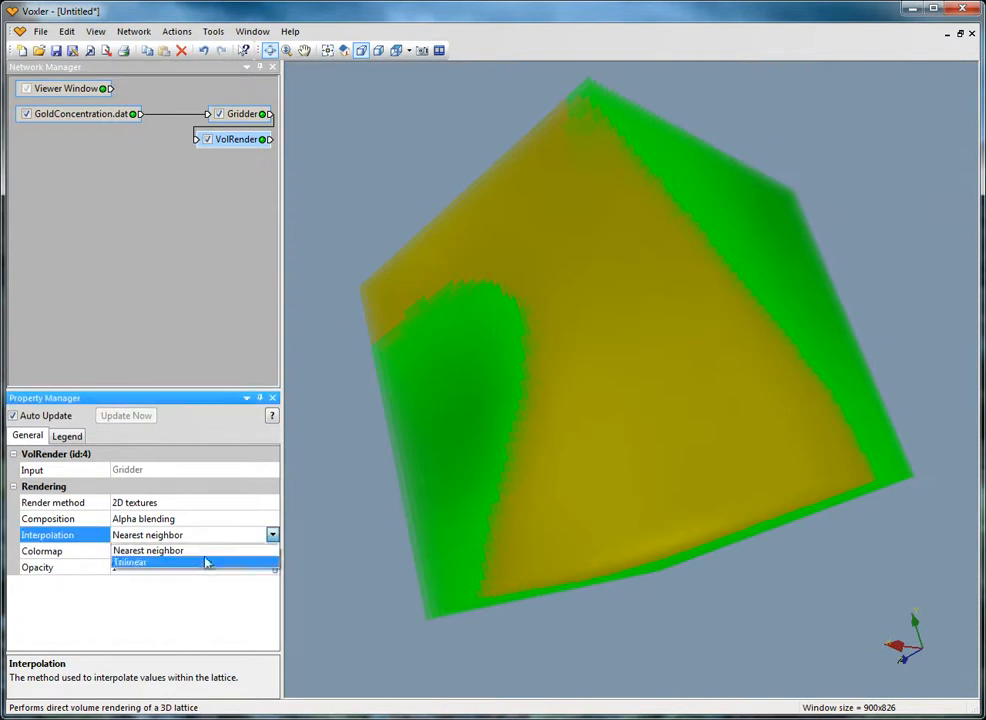
pyautogui.click(205, 559)
pyautogui.moveTo(579, 473); pyautogui.dragTo(684, 371)
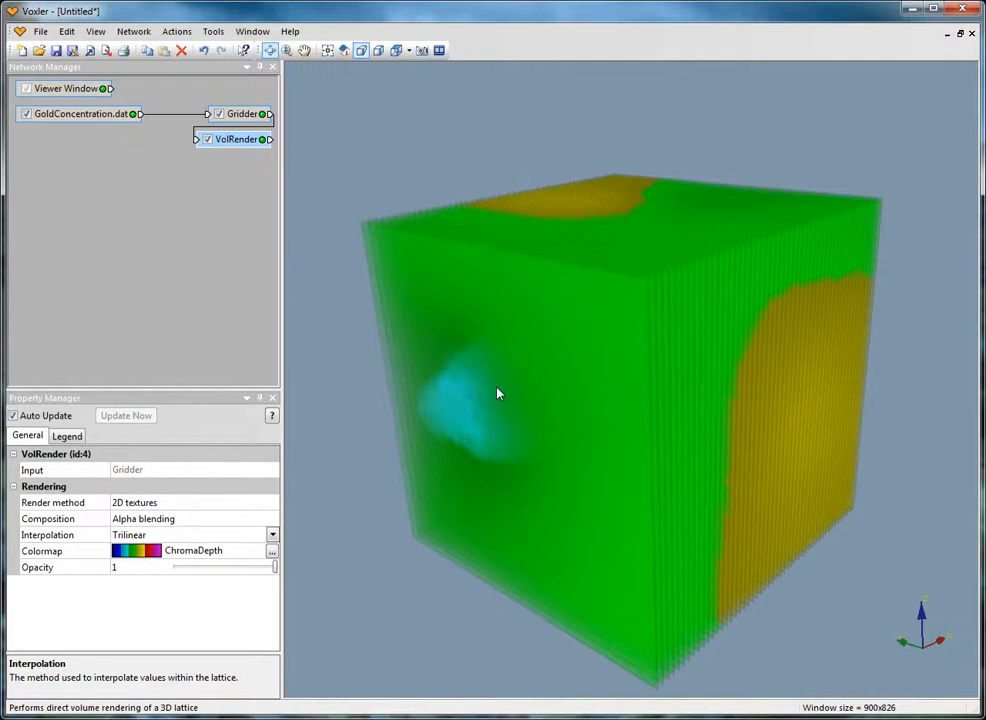
# Show the color legend for the volume render.
pyautogui.click(68, 437)
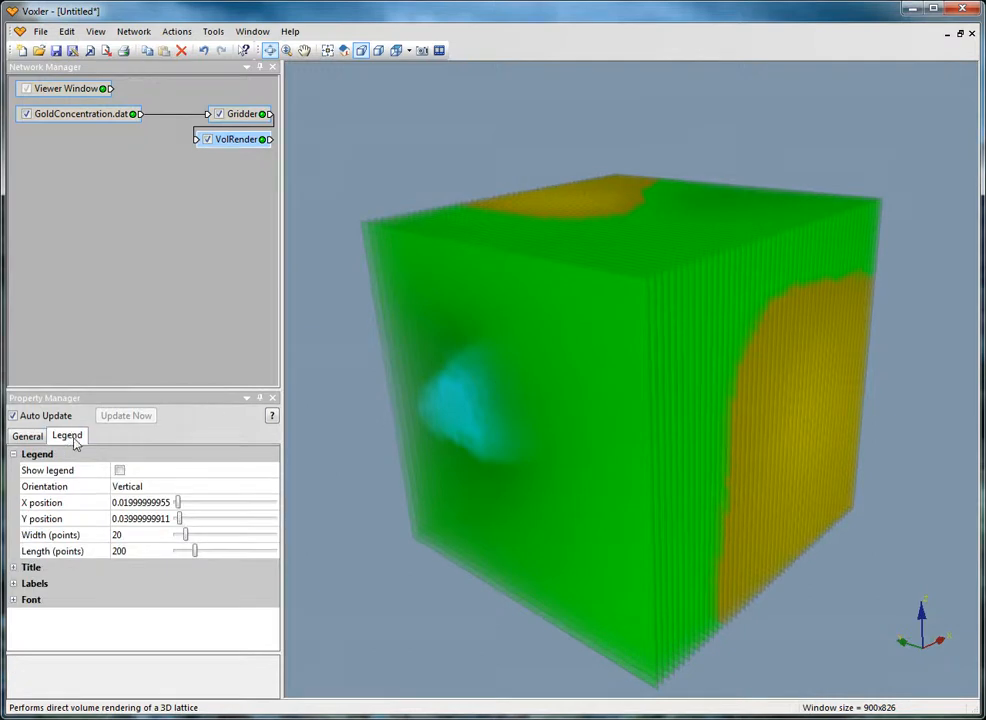
pyautogui.click(119, 470)
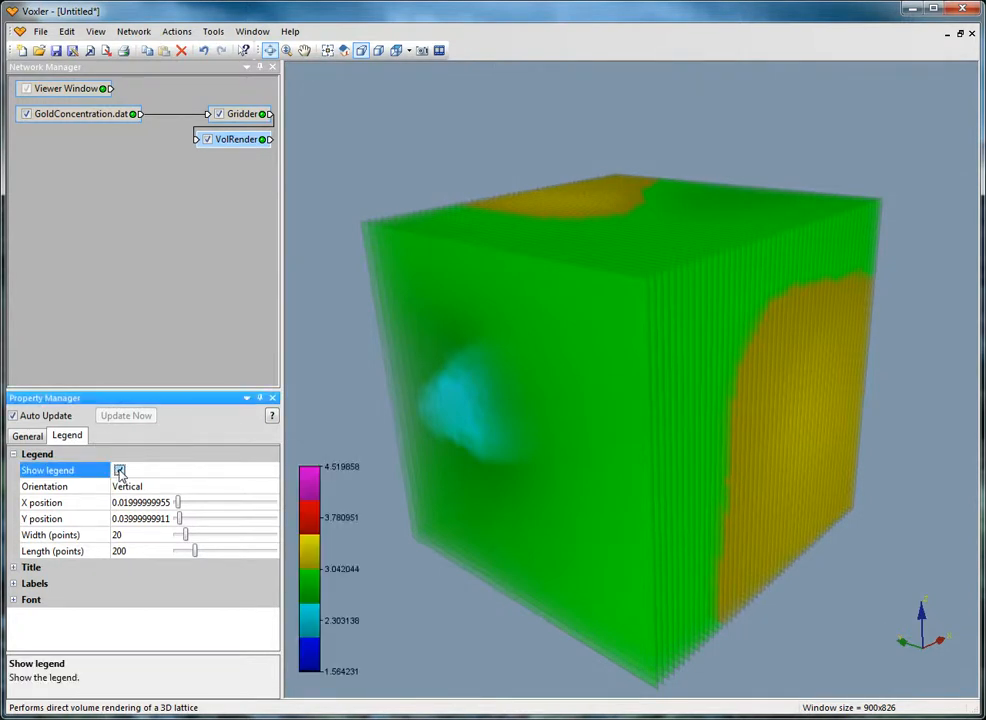